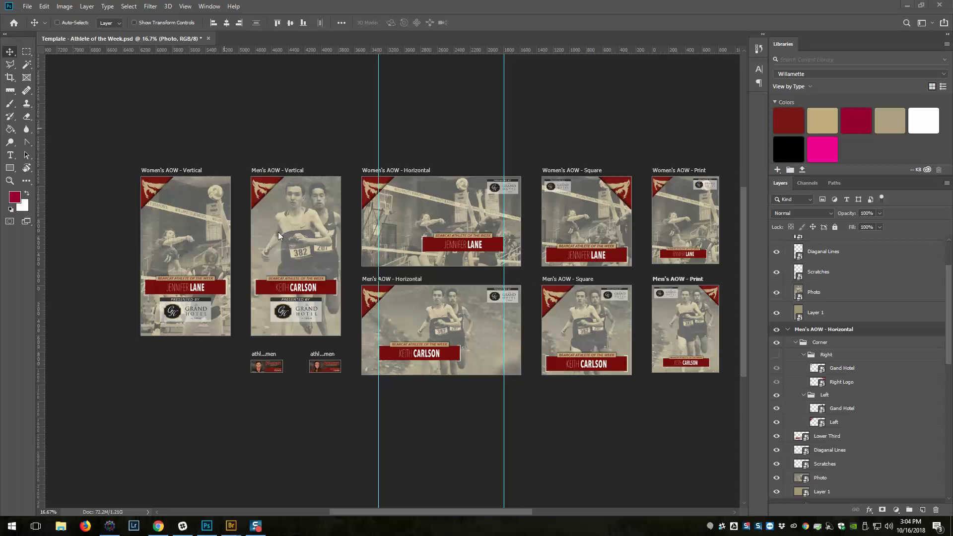
# Step: Select the Gand Hotel logo layer and toggle its visibility to check it
pyautogui.scroll(2, 844, 323)
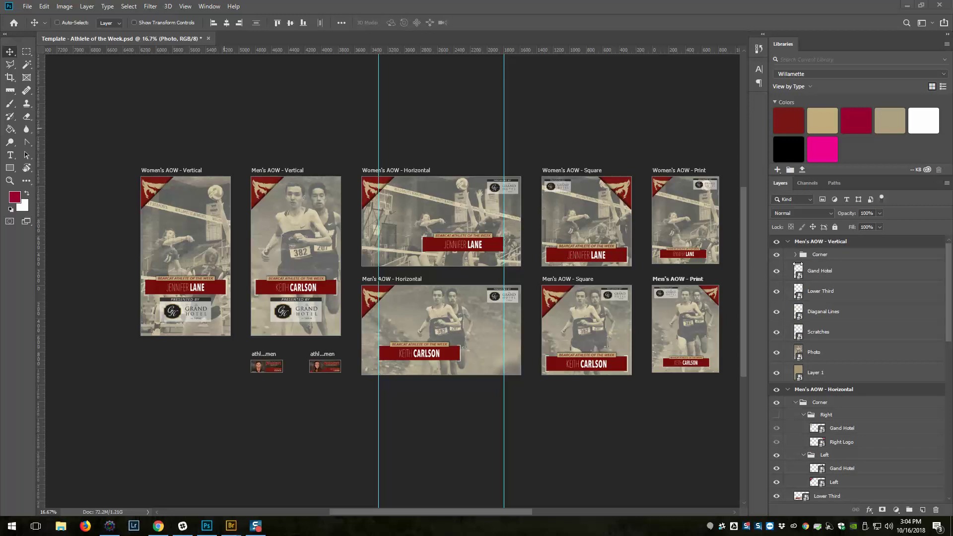
pyautogui.click(819, 277)
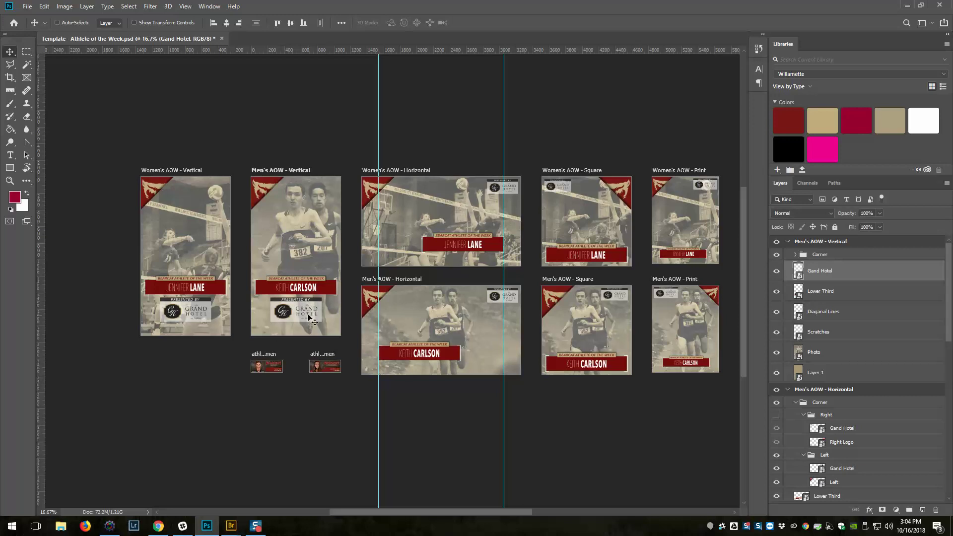
pyautogui.click(777, 272)
pyautogui.click(776, 272)
# Step: In the Gand Hotel logo smart object, raise the Rectangle 6 backing to full opacity and save
pyautogui.doubleClick(798, 273)
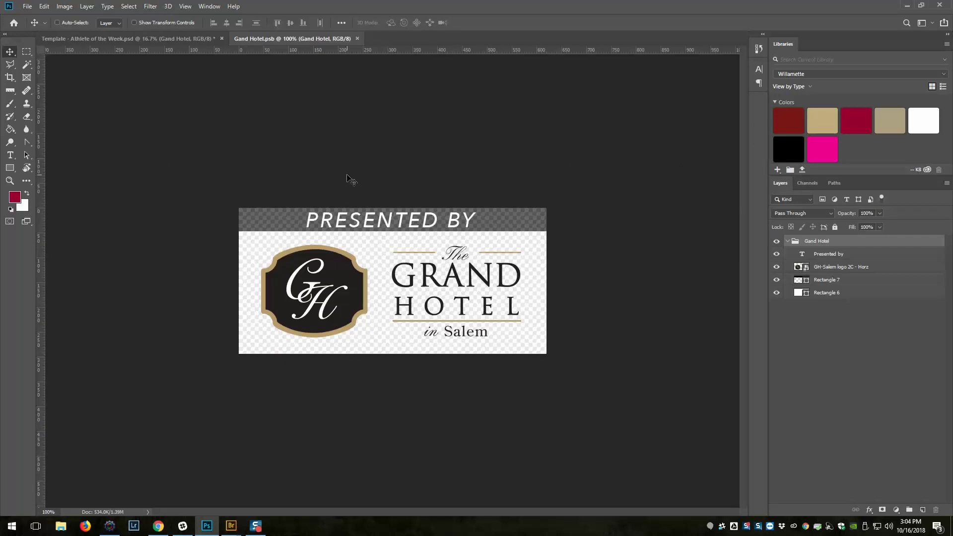
pyautogui.click(836, 297)
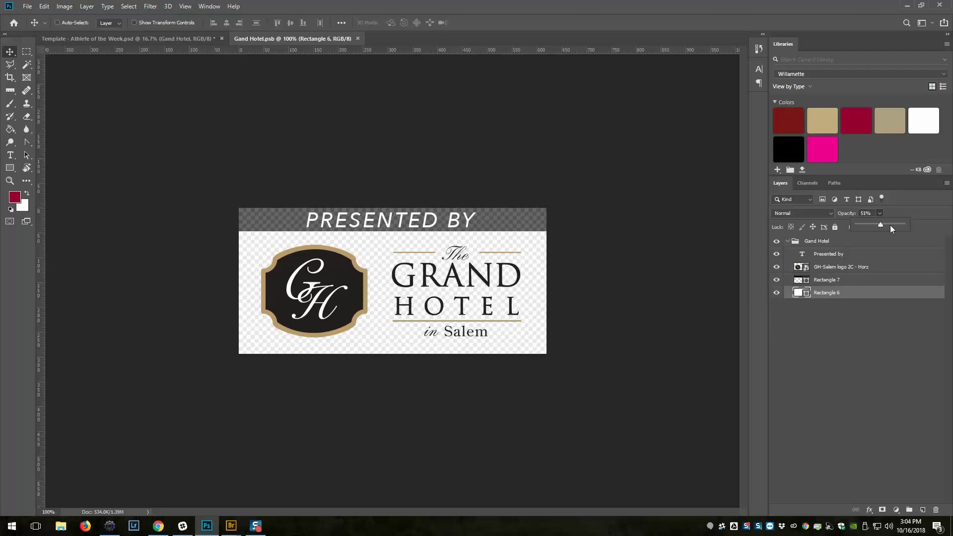
pyautogui.moveTo(890, 225); pyautogui.dragTo(905, 225)
pyautogui.click(845, 362)
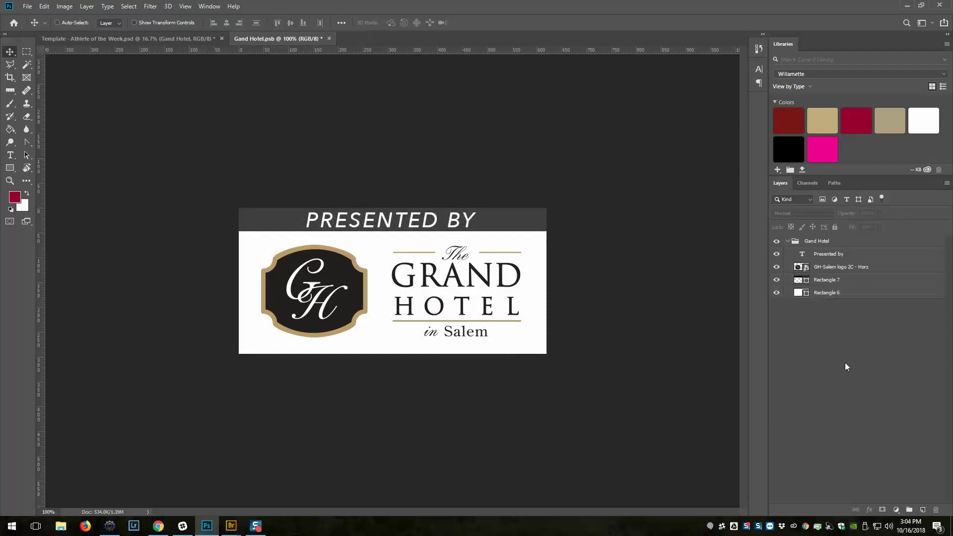
pyautogui.hotkey('ctrl', 's')
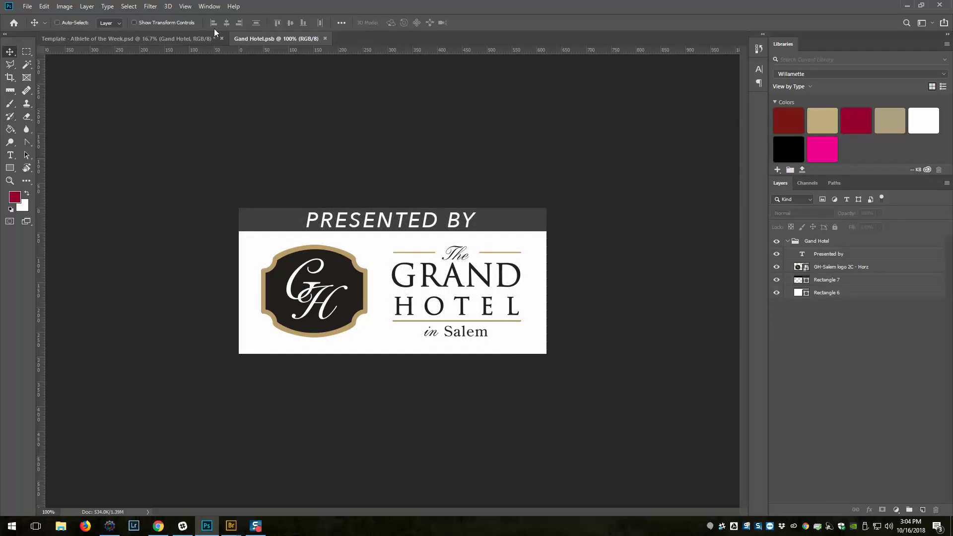
# Step: After comparing in the template, undo the backing opacity change and close the logo document
pyautogui.click(186, 39)
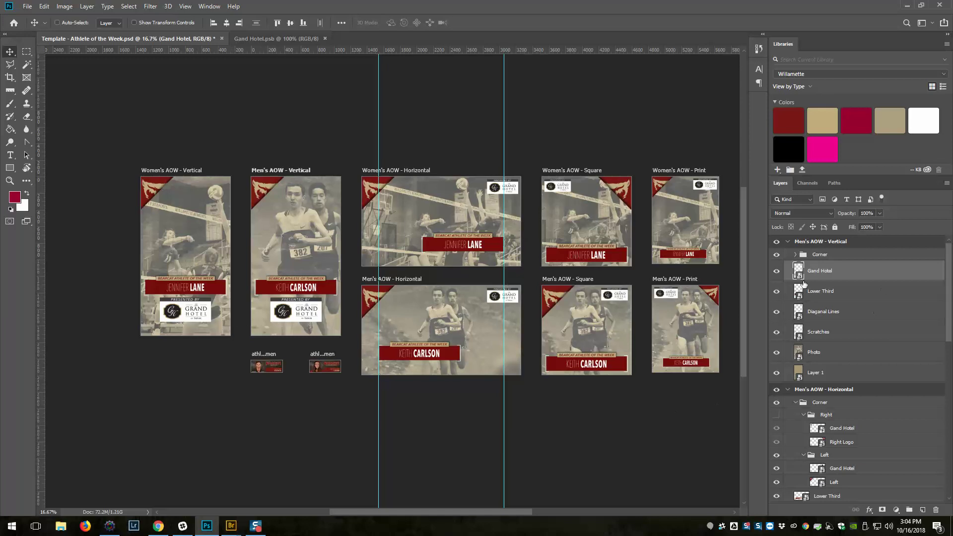
pyautogui.click(304, 38)
pyautogui.press('ctrl')
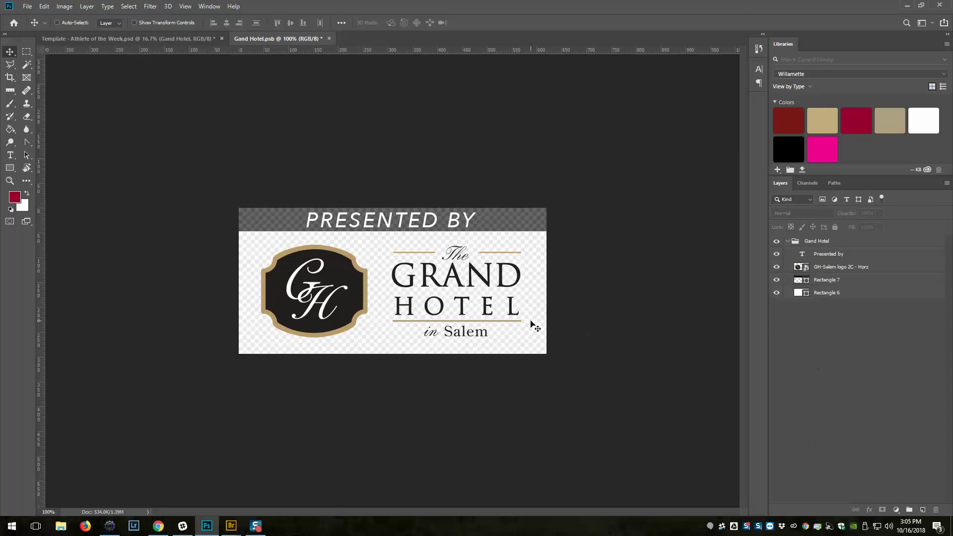
pyautogui.click(325, 39)
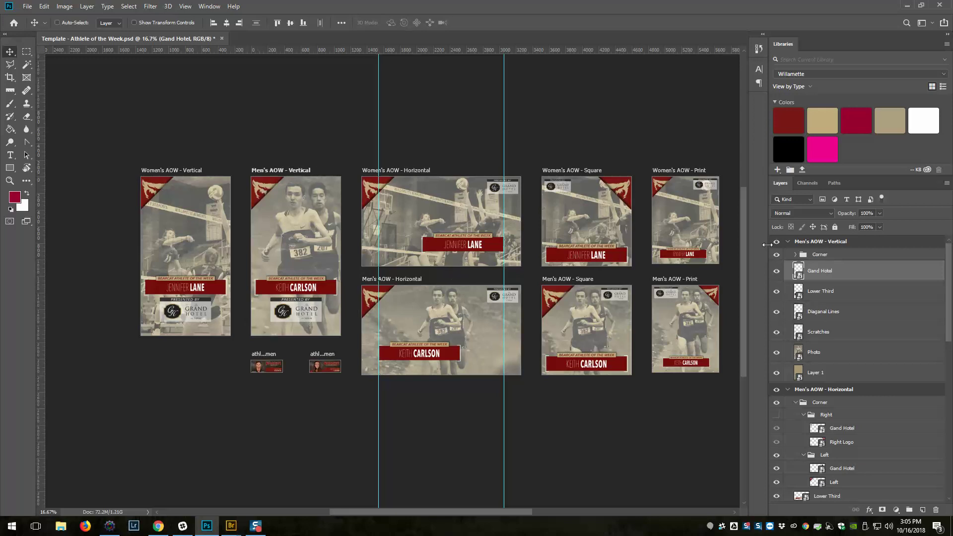
# Step: Expand the Corner group and compare the Left and Right Logo artwork, leaving Right Logo hidden
pyautogui.click(796, 254)
pyautogui.click(777, 271)
pyautogui.click(776, 271)
pyautogui.click(777, 291)
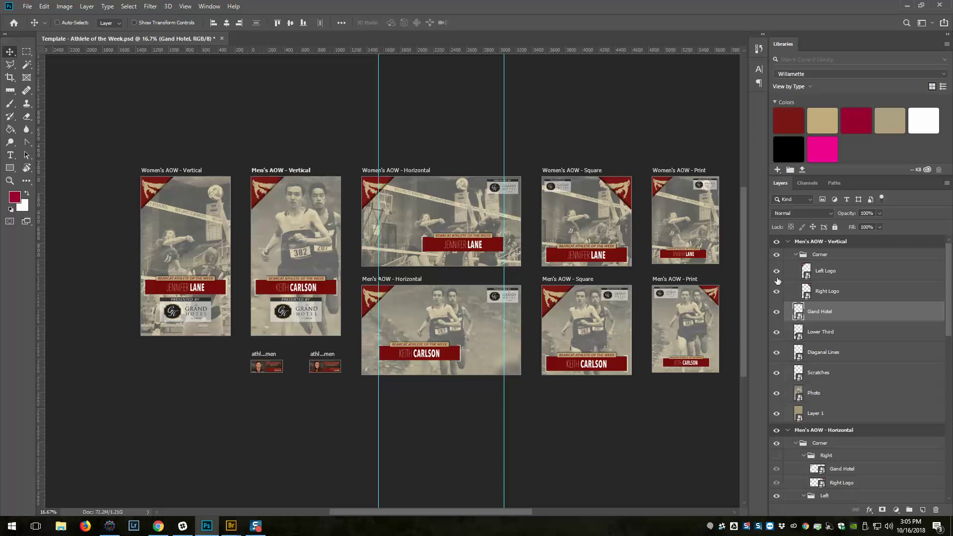
pyautogui.click(776, 271)
pyautogui.click(776, 271)
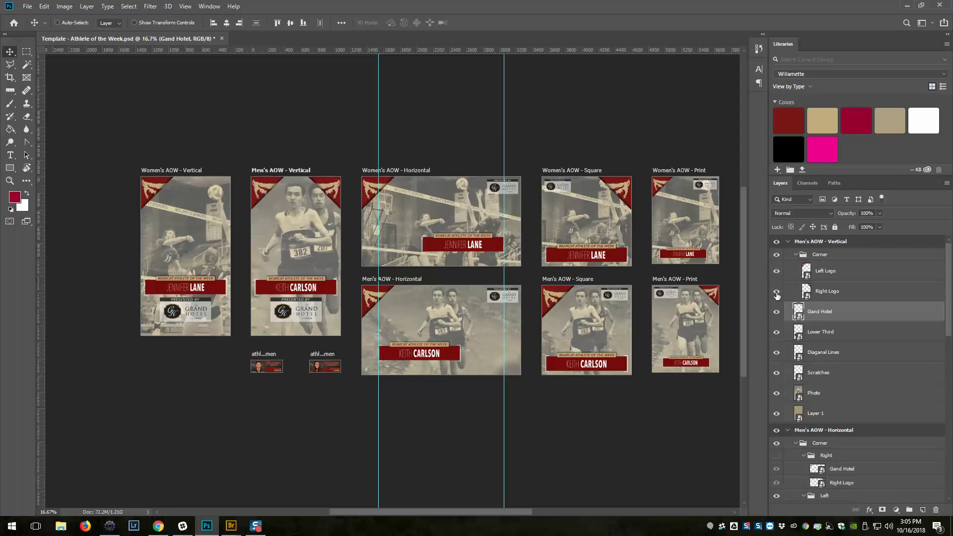
pyautogui.click(777, 292)
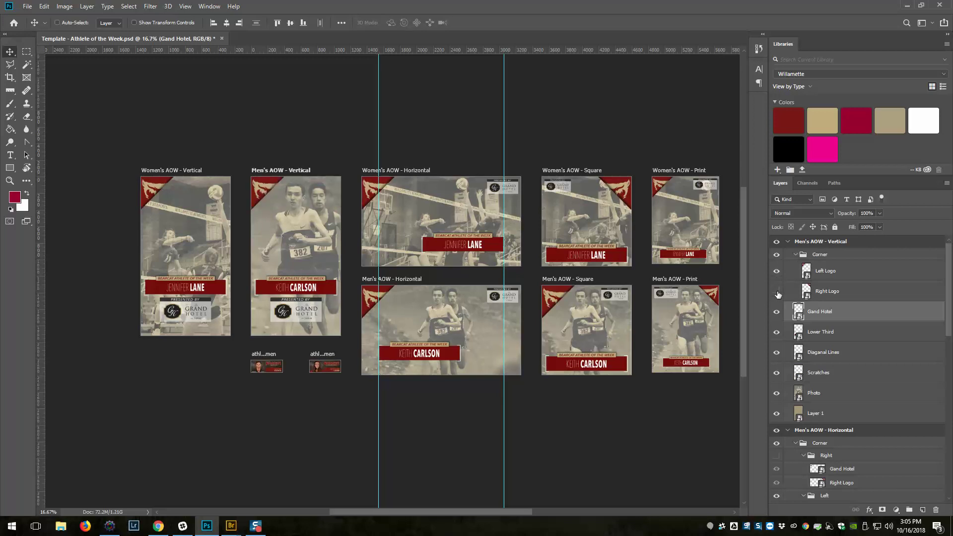
# Step: In the Left Logo smart object, hide the Shape 1 copy inner shadow and save
pyautogui.doubleClick(807, 271)
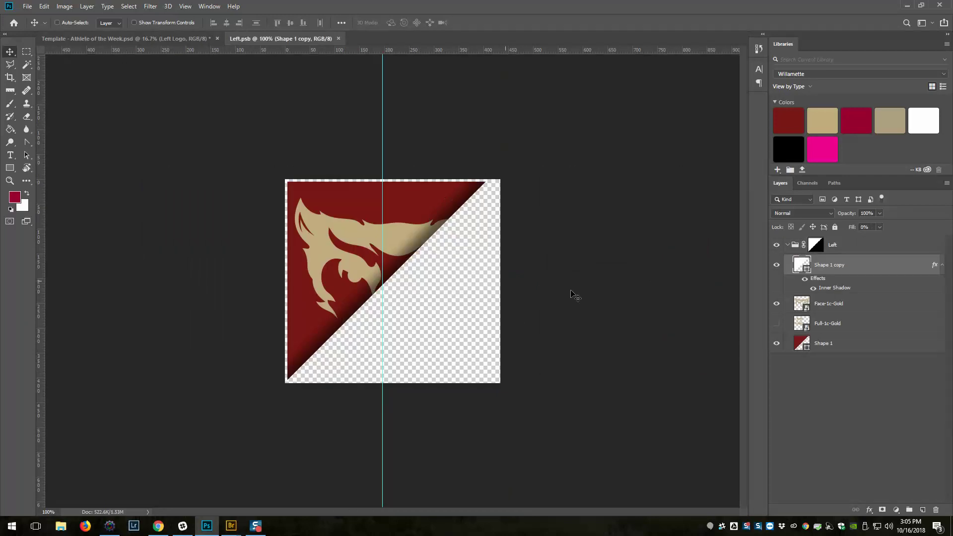
pyautogui.click(777, 266)
pyautogui.click(778, 266)
pyautogui.click(778, 265)
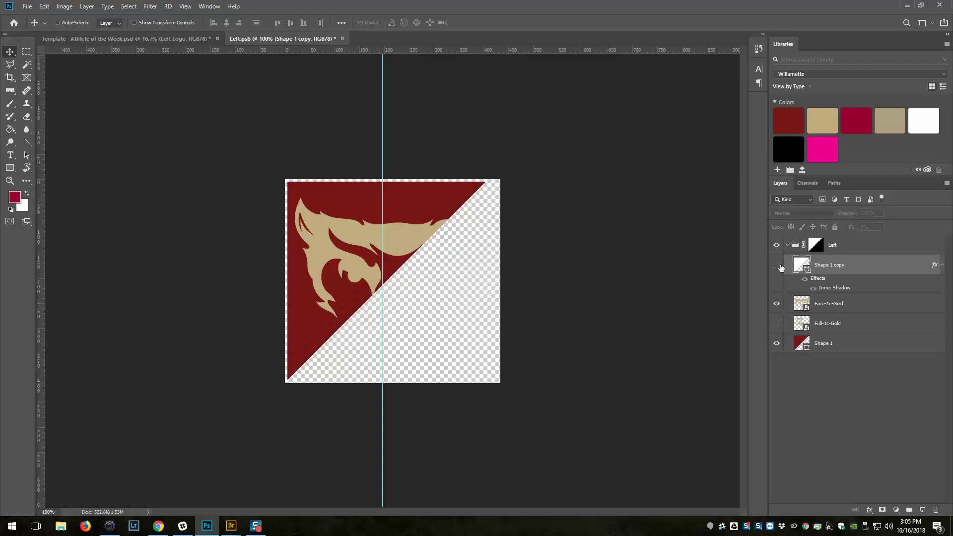
pyautogui.hotkey('ctrl', 's')
# Step: After checking the template, restore the Shape 1 copy inner shadow, save and close the corner logo
pyautogui.click(198, 38)
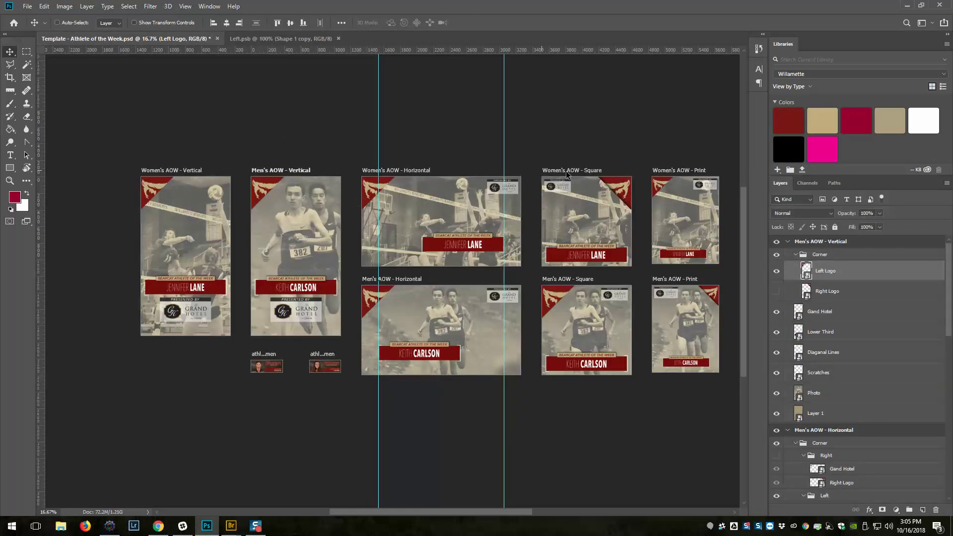
pyautogui.click(268, 39)
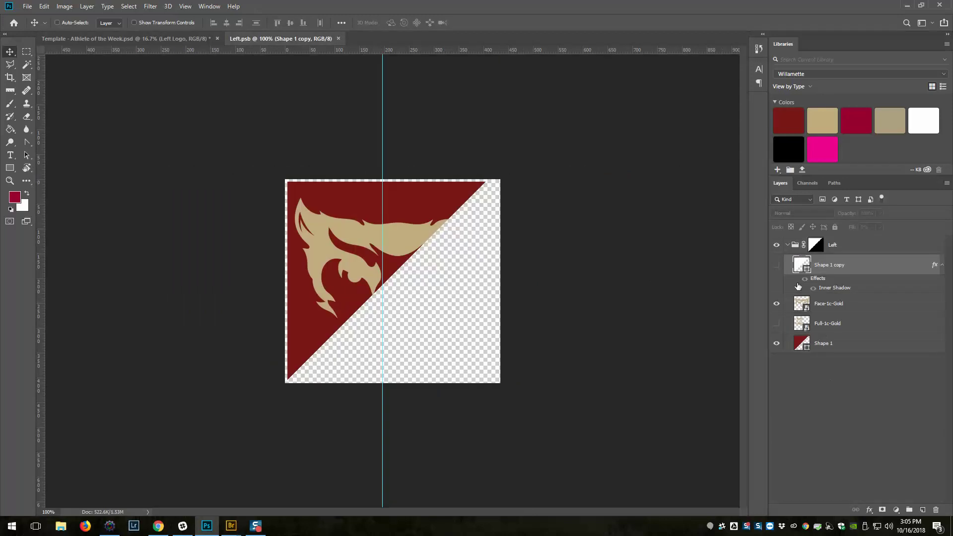
pyautogui.click(776, 266)
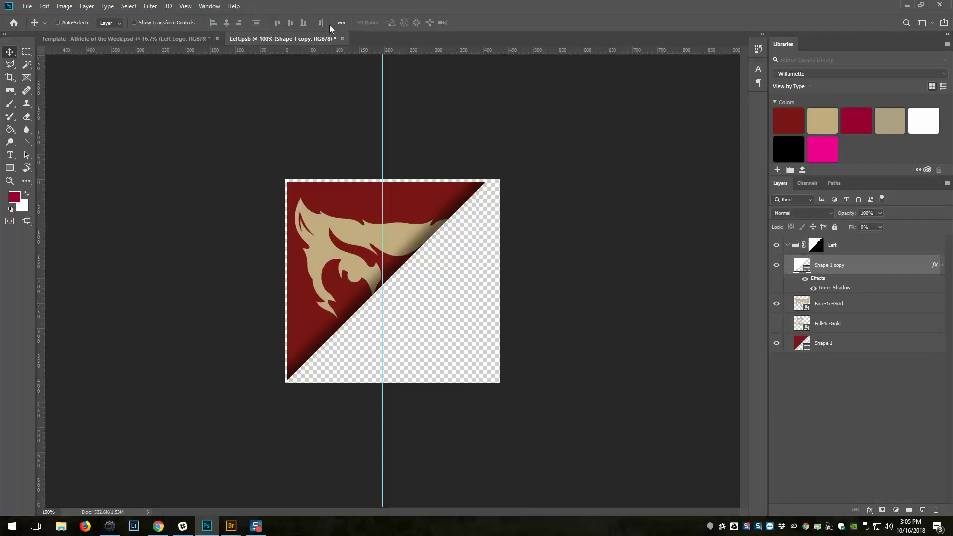
pyautogui.hotkey('ctrl', 's')
pyautogui.click(338, 39)
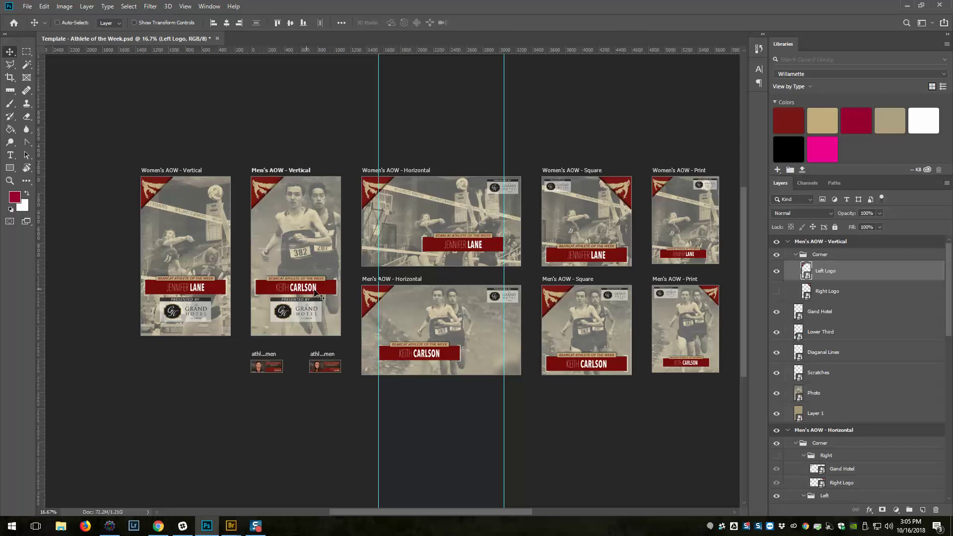
pyautogui.doubleClick(799, 332)
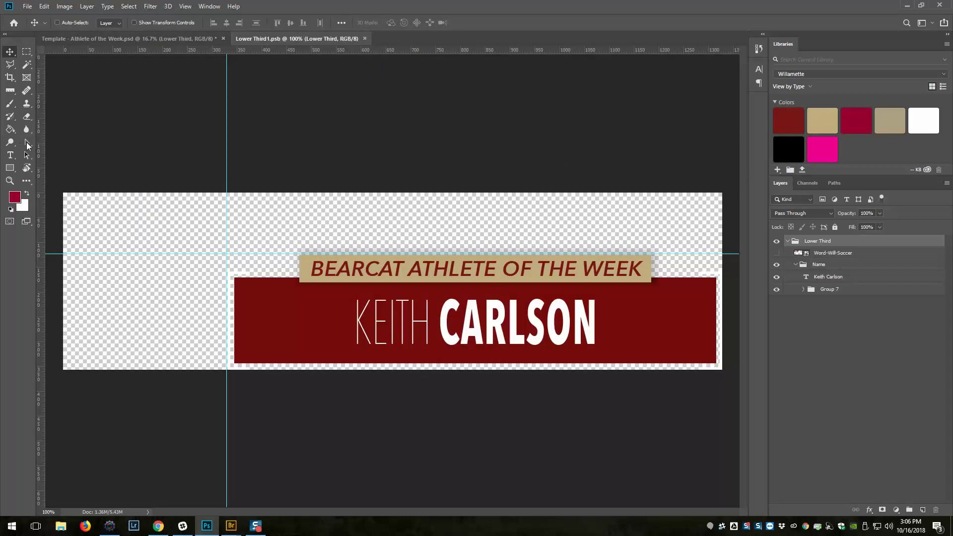
pyautogui.click(13, 157)
pyautogui.moveTo(354, 323); pyautogui.dragTo(429, 322)
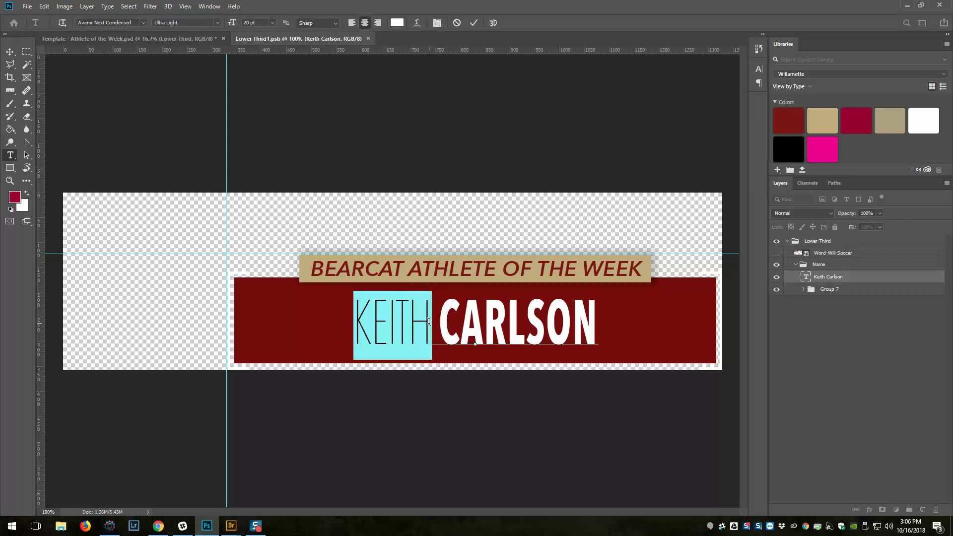
pyautogui.write('AUSTIN')
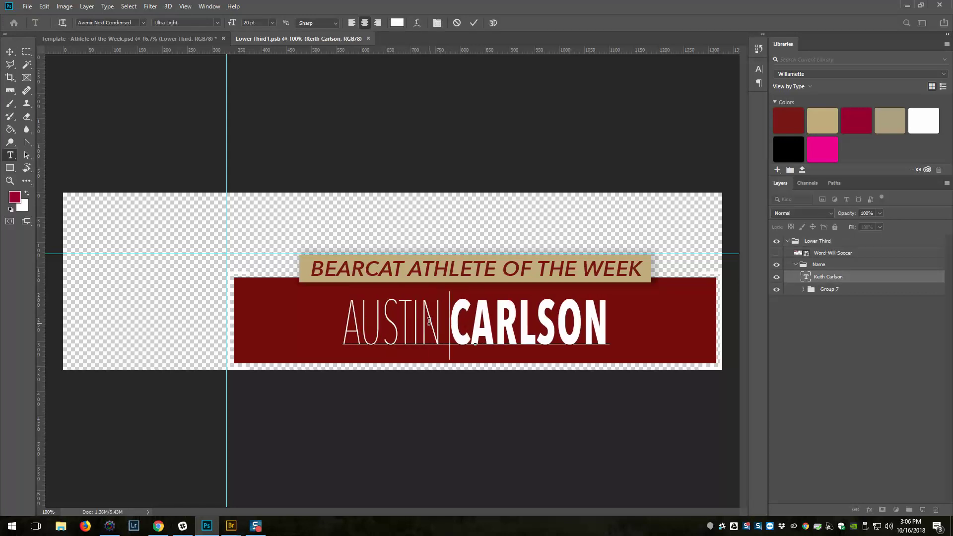
pyautogui.press('Right')
pyautogui.hotkey('shift', 'End')
pyautogui.write('DAVID')
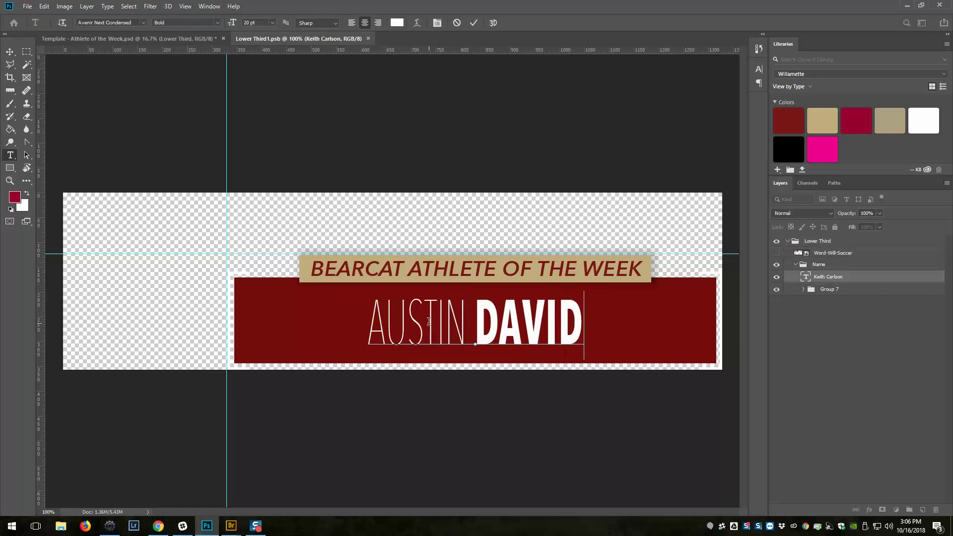
pyautogui.press('BackSpace')
pyautogui.write('S')
# Step: Commit the name text, then close Lower Third1.psb and save the changes
pyautogui.click(815, 328)
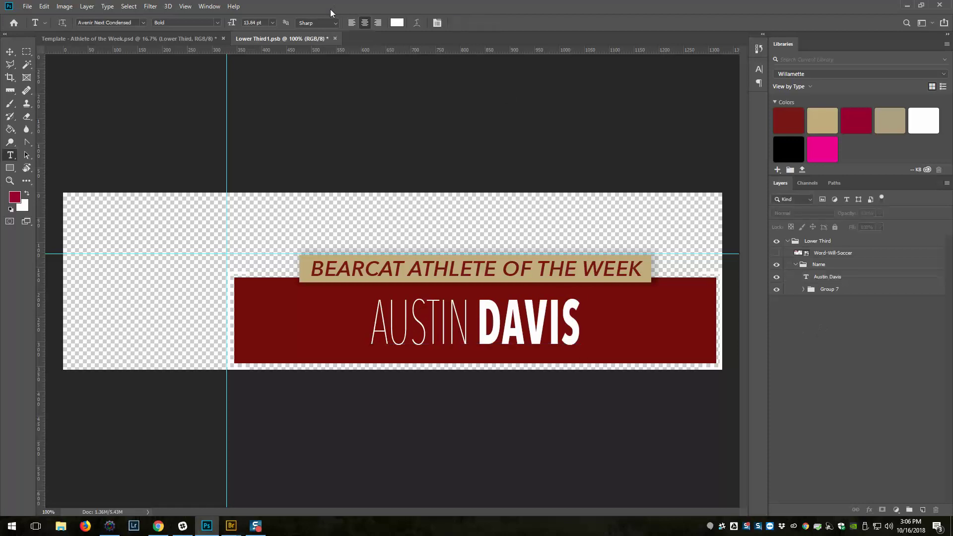
pyautogui.click(335, 38)
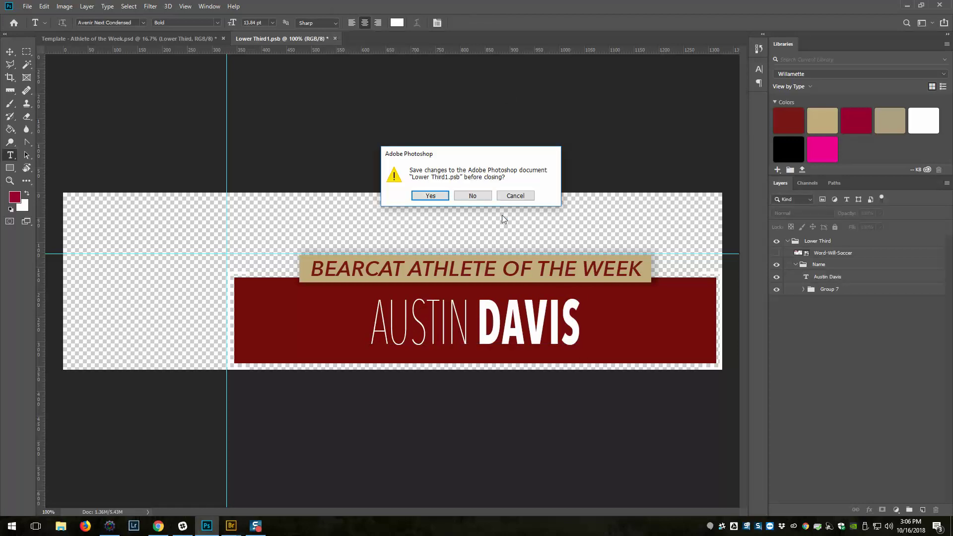
pyautogui.click(428, 196)
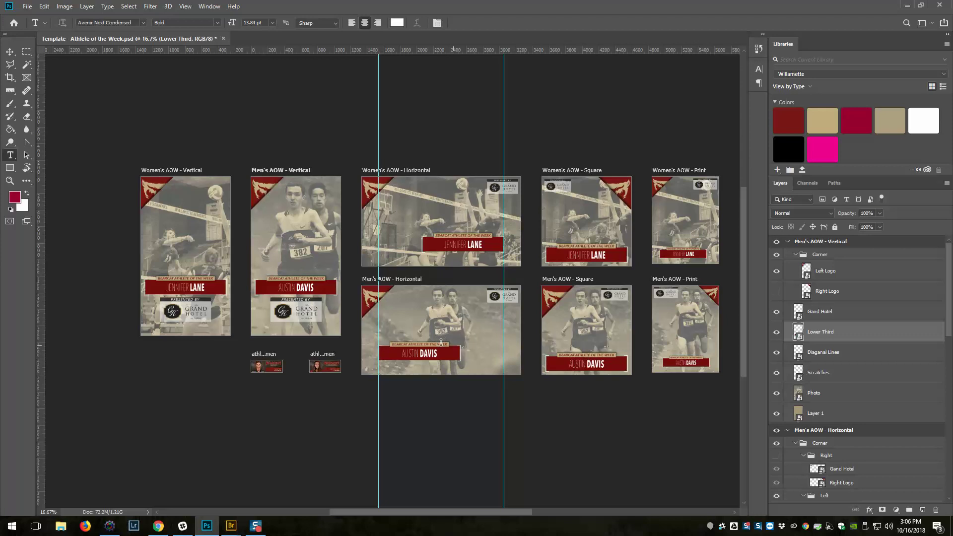
pyautogui.doubleClick(799, 393)
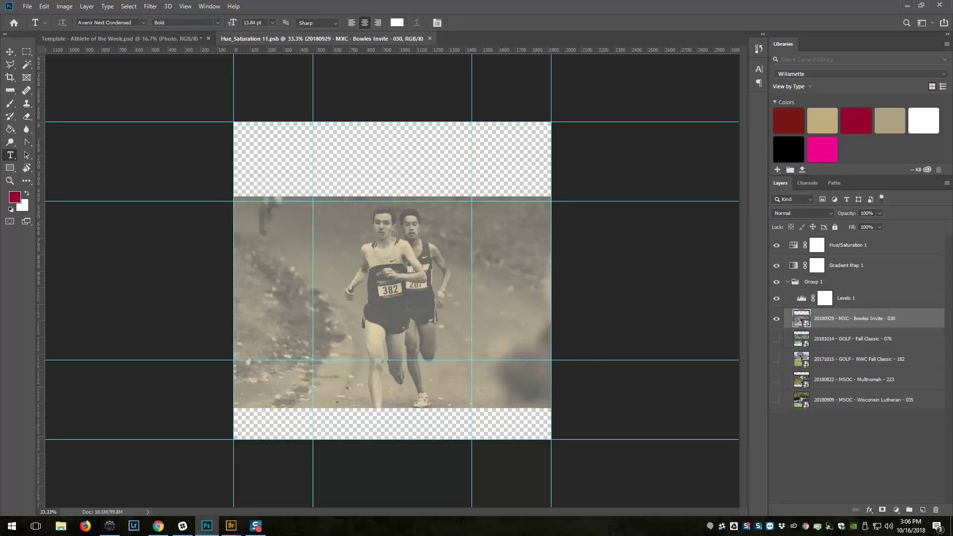
# Step: Place the golf photo from Bridge, fit it, hide the runner layer, then save and close
pyautogui.moveTo(719, 352); pyautogui.dragTo(388, 283)
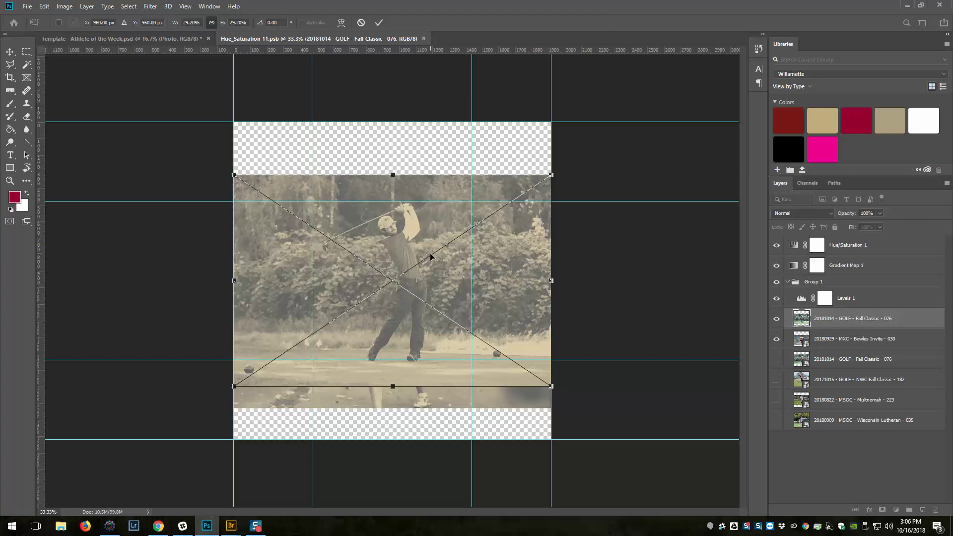
pyautogui.moveTo(550, 390)
pyautogui.mouseDown()
pyautogui.moveTo(549, 366)
pyautogui.moveTo(550, 386)
pyautogui.mouseUp()
pyautogui.moveTo(420, 301); pyautogui.dragTo(420, 303)
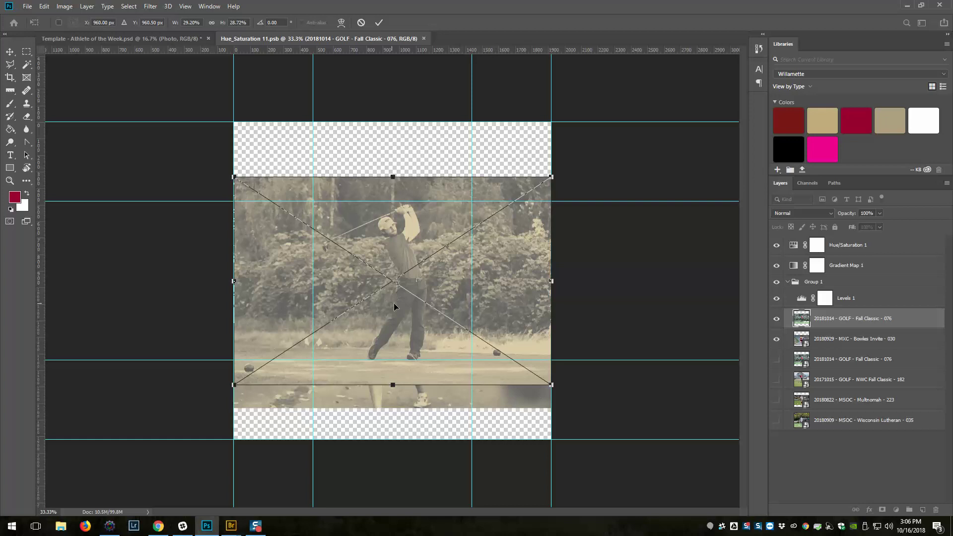
pyautogui.press('t')
pyautogui.click(777, 341)
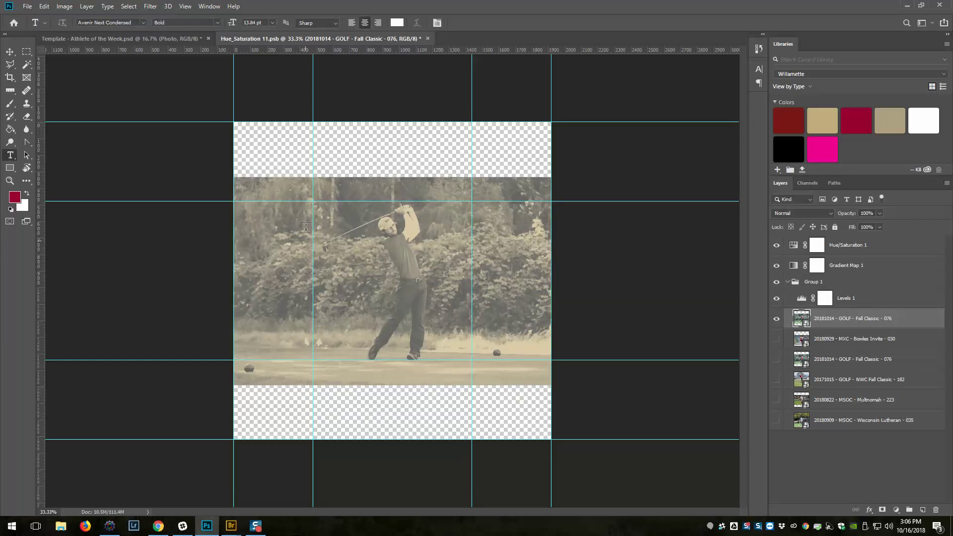
pyautogui.hotkey('ctrl', 's')
pyautogui.click(423, 38)
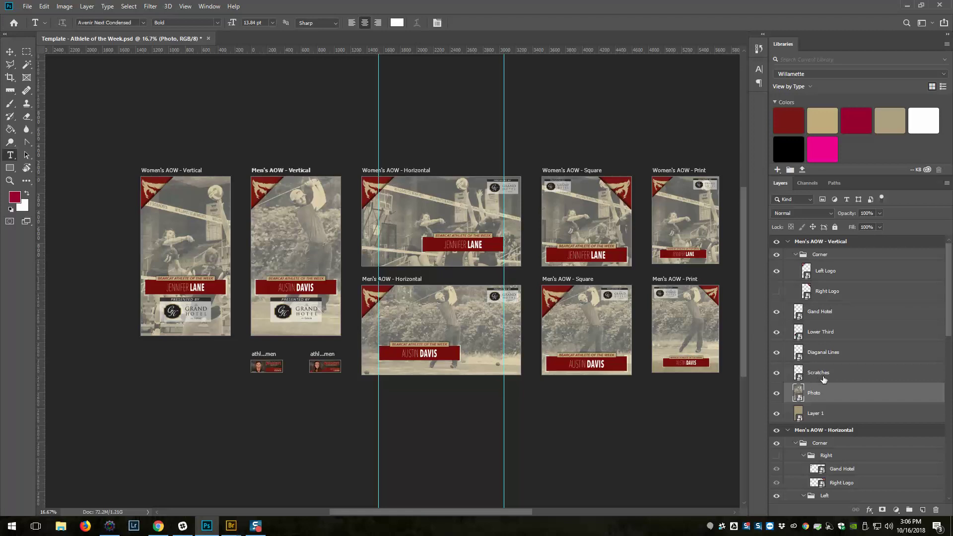
# Step: Move the golf photo down in the Men's AOW - Vertical and Horizontal artboards
pyautogui.click(10, 51)
pyautogui.moveTo(303, 237); pyautogui.dragTo(302, 246)
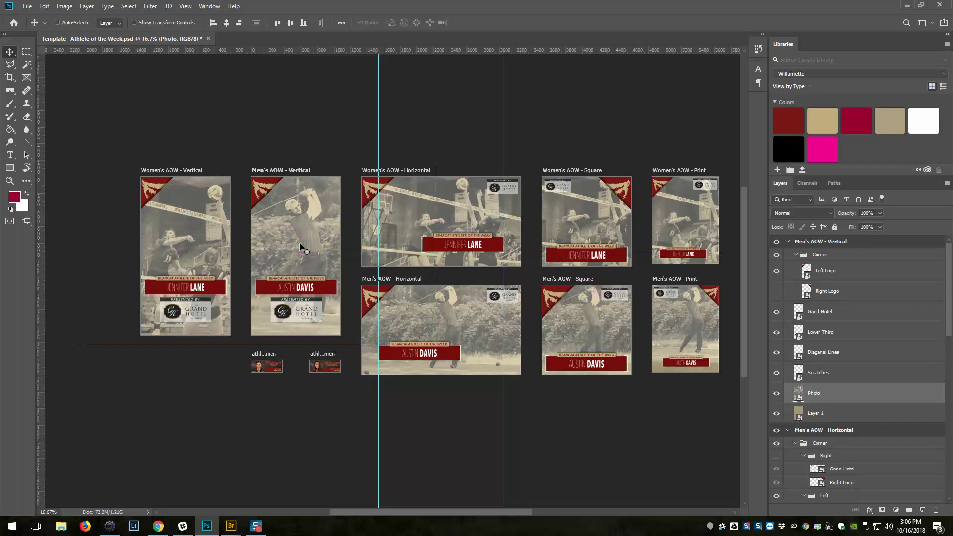
pyautogui.scroll(-3, 882, 408)
pyautogui.scroll(-2, 882, 408)
pyautogui.moveTo(469, 318); pyautogui.dragTo(471, 322)
# Step: Reframe the golf photo in Men's AOW - Square and Print, then restore the Photoshop window
pyautogui.scroll(-6, 818, 373)
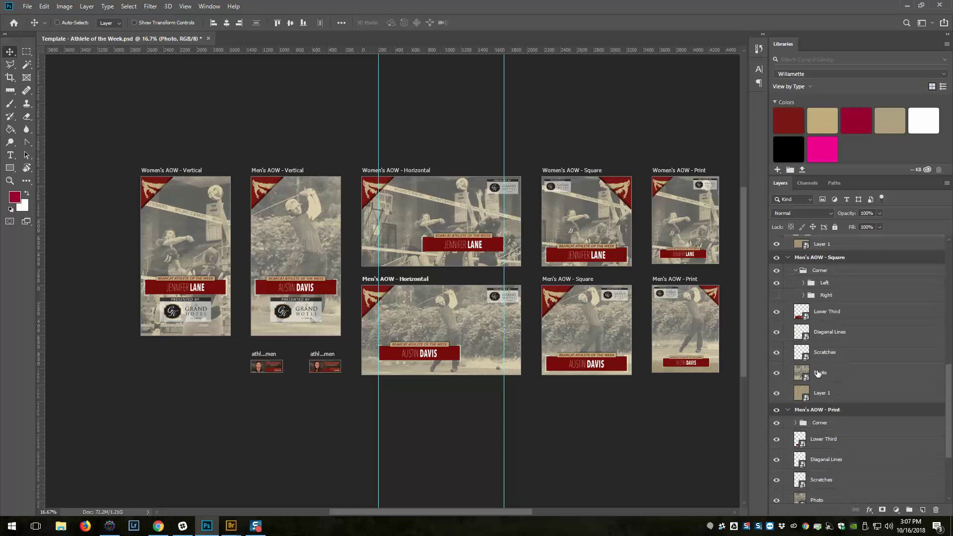
pyautogui.click(818, 373)
pyautogui.moveTo(618, 333); pyautogui.dragTo(610, 332)
pyautogui.scroll(-3, 831, 393)
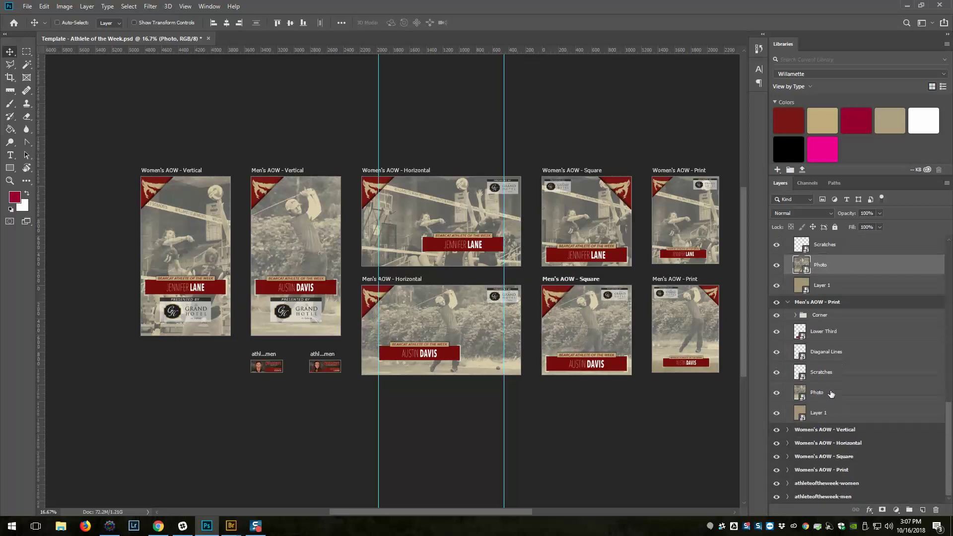
pyautogui.click(831, 393)
pyautogui.moveTo(684, 314); pyautogui.dragTo(683, 322)
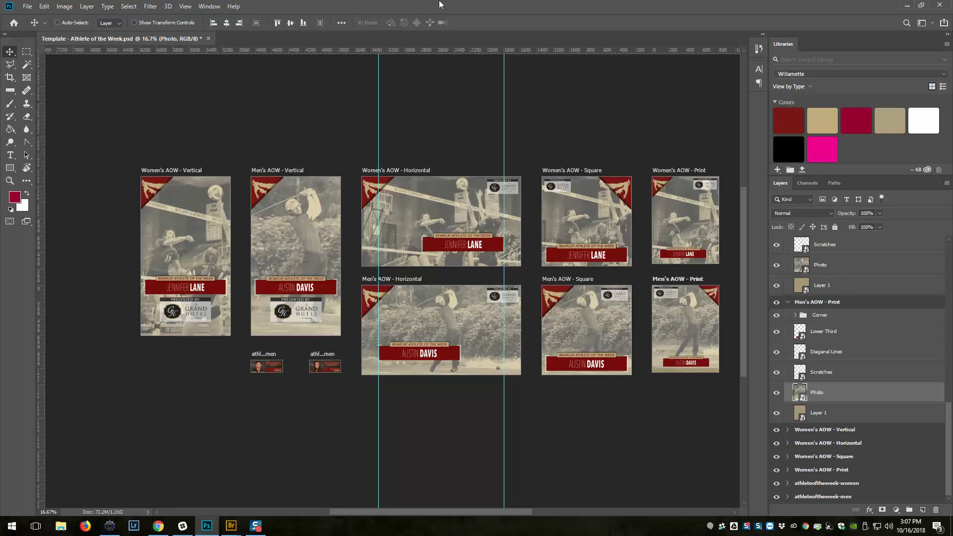
pyautogui.moveTo(436, 1); pyautogui.dragTo(579, 84)
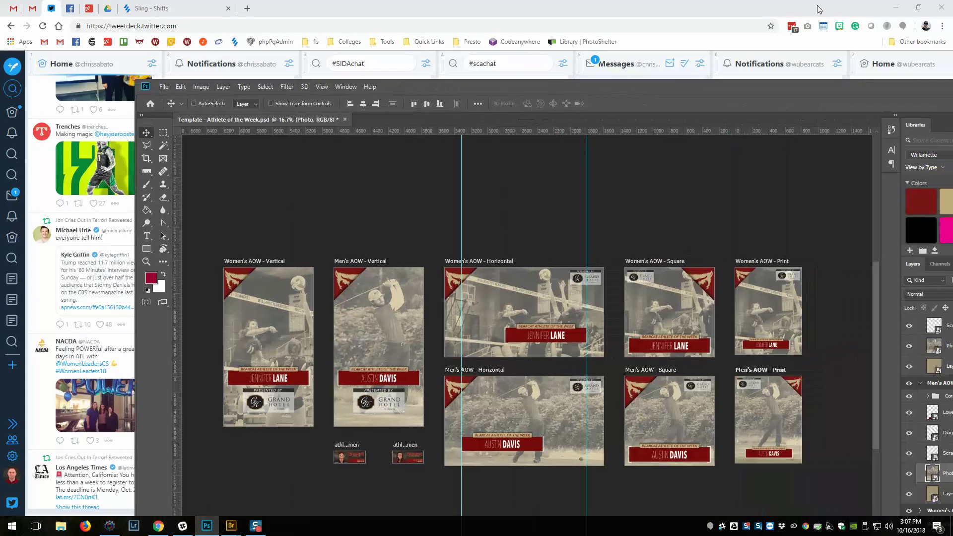
# Step: In Bridge, preview the old Men's AOW Vertical, Print, Square and Horizontal PNG exports
pyautogui.click(889, 7)
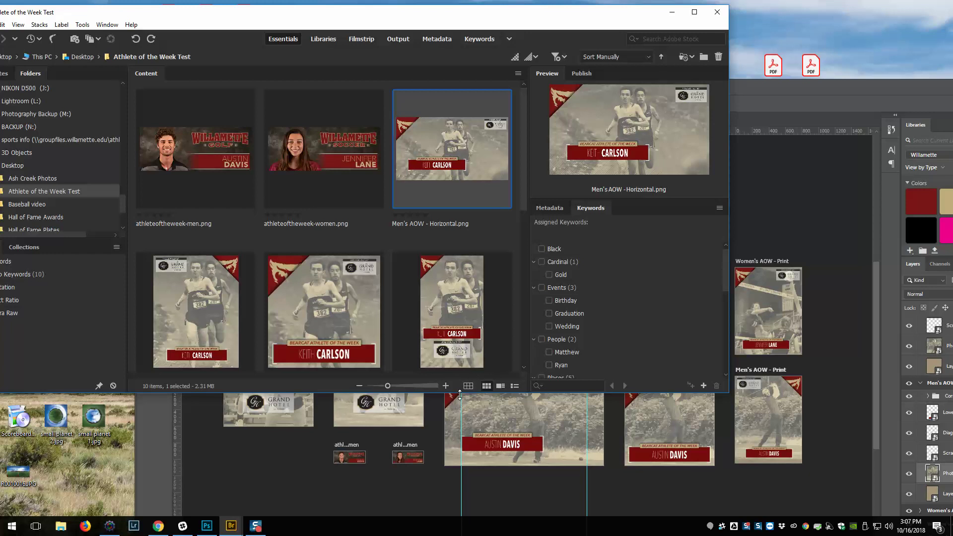
pyautogui.moveTo(459, 394); pyautogui.dragTo(460, 480)
pyautogui.scroll(-5, 281, 234)
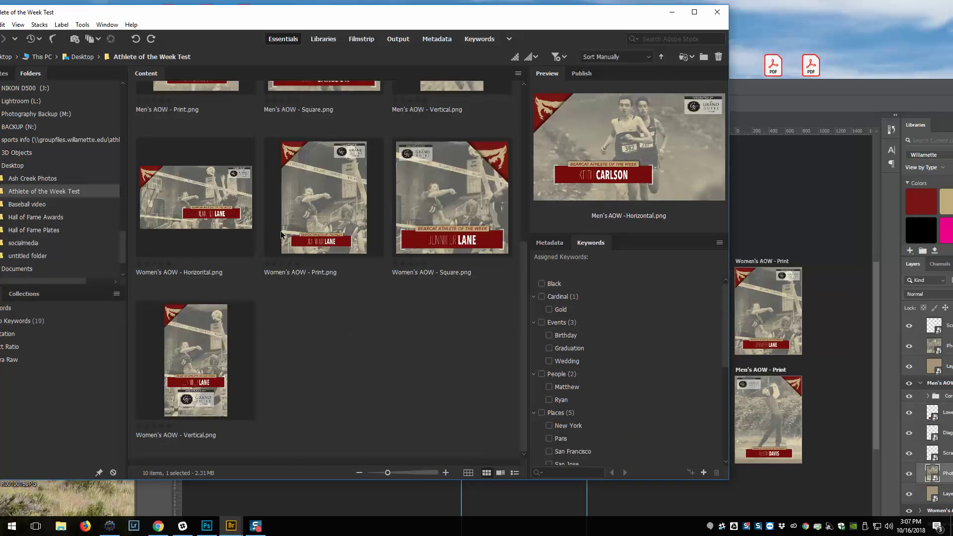
pyautogui.scroll(5, 416, 293)
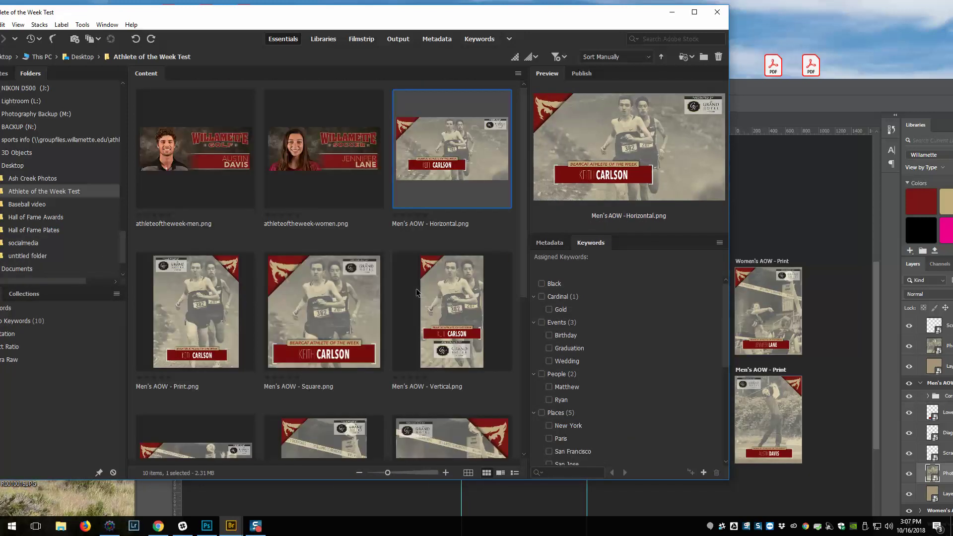
pyautogui.click(478, 316)
pyautogui.click(196, 311)
pyautogui.click(323, 312)
pyautogui.click(452, 149)
pyautogui.click(866, 144)
# Step: Export the artboards to files in the Athlete of the Week Test folder
pyautogui.click(164, 87)
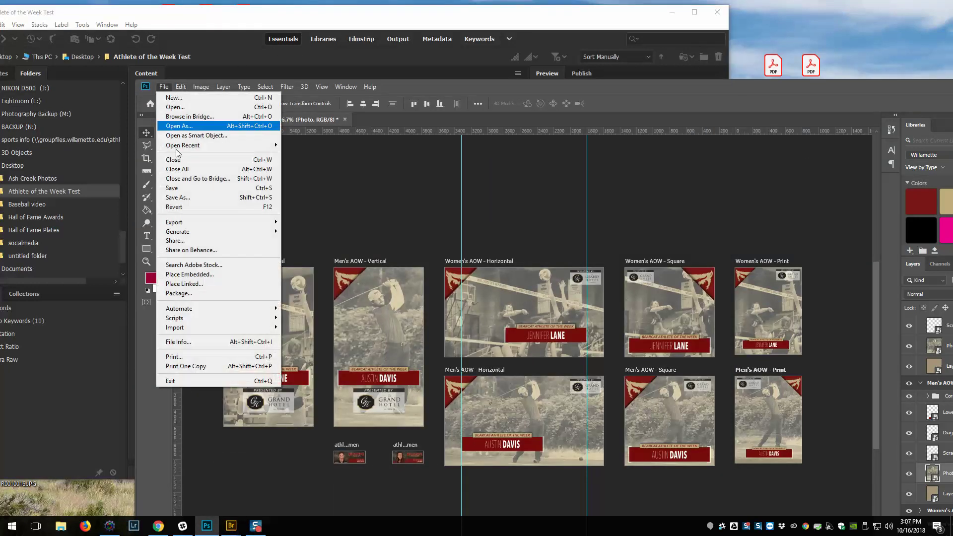
pyautogui.moveTo(191, 222)
pyautogui.click(306, 223)
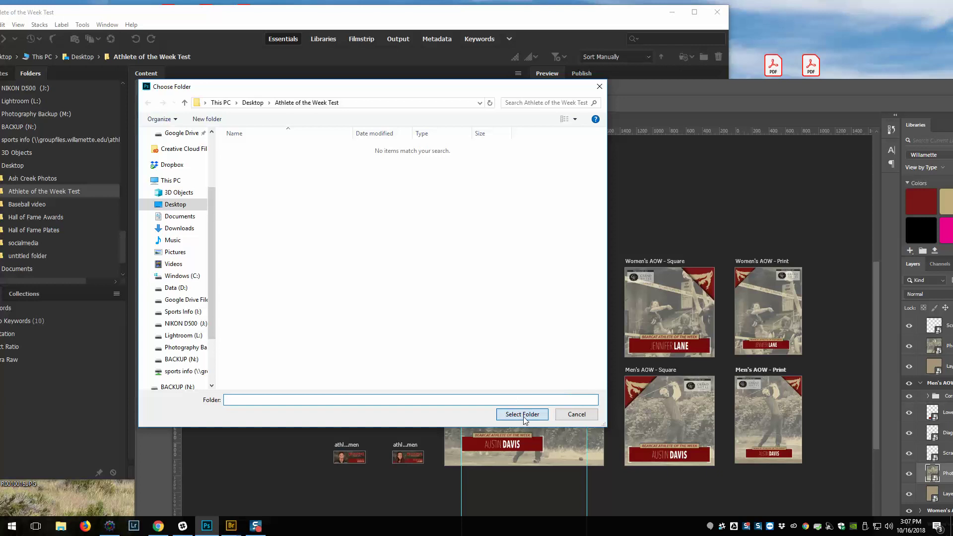
pyautogui.click(523, 414)
# Step: Check the re-exported Men's AOW PNGs in Bridge, then minimize Bridge
pyautogui.click(587, 17)
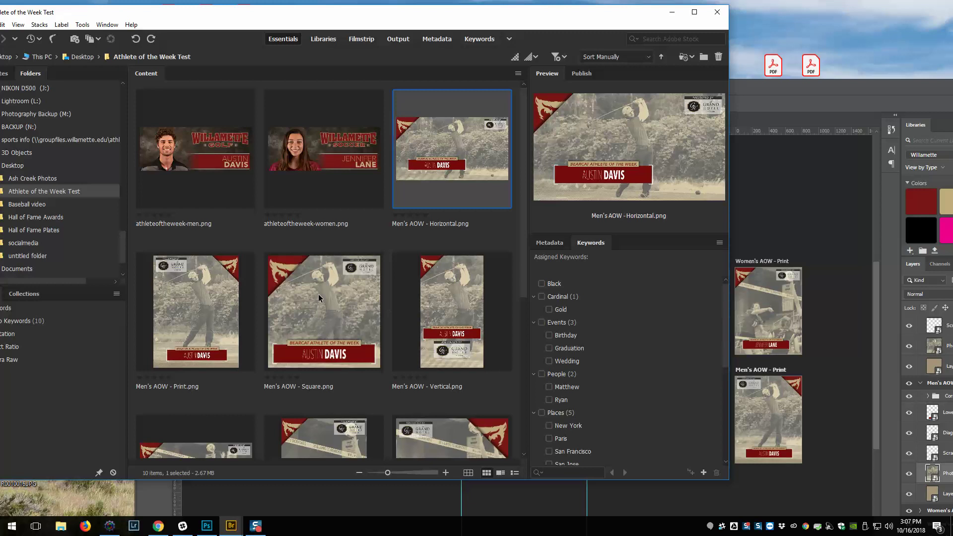
pyautogui.scroll(-2, 397, 315)
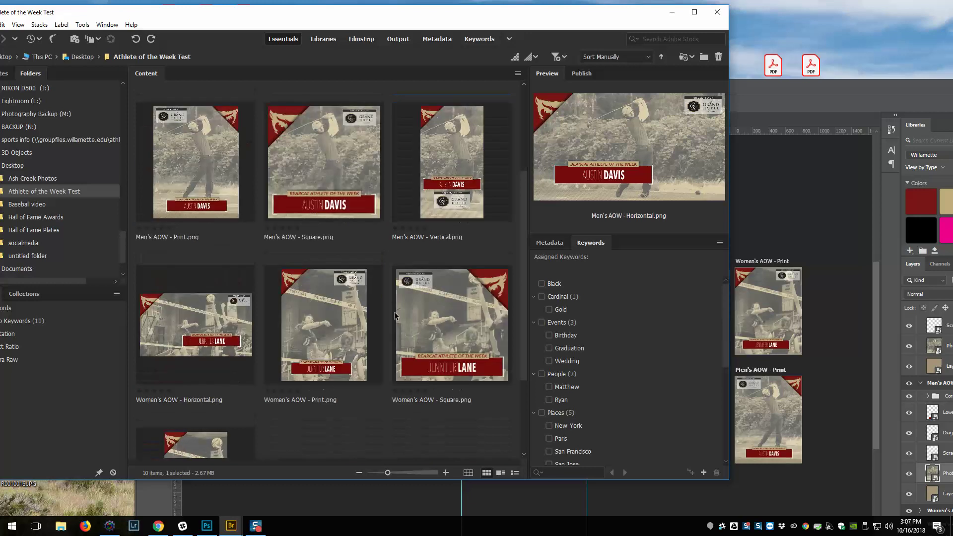
pyautogui.click(661, 19)
pyautogui.doubleClick(564, 92)
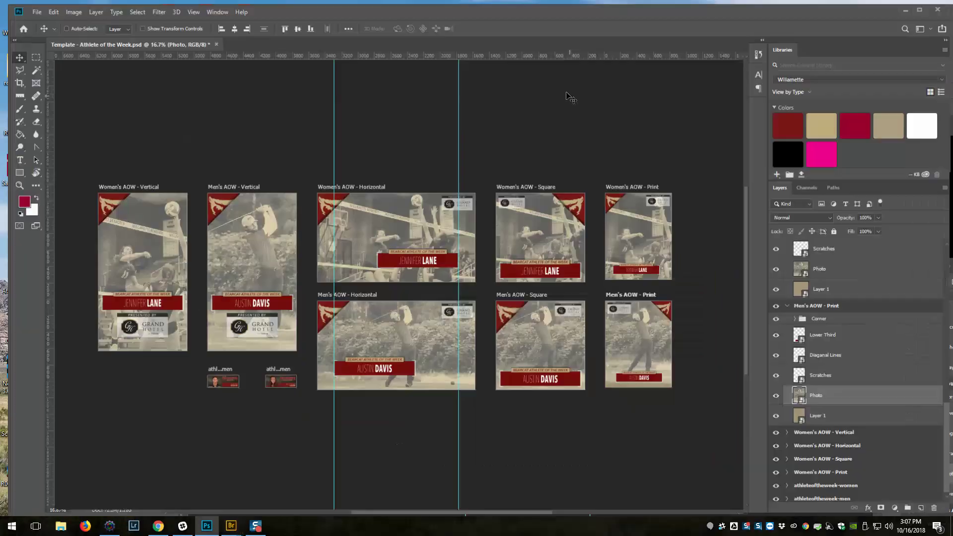